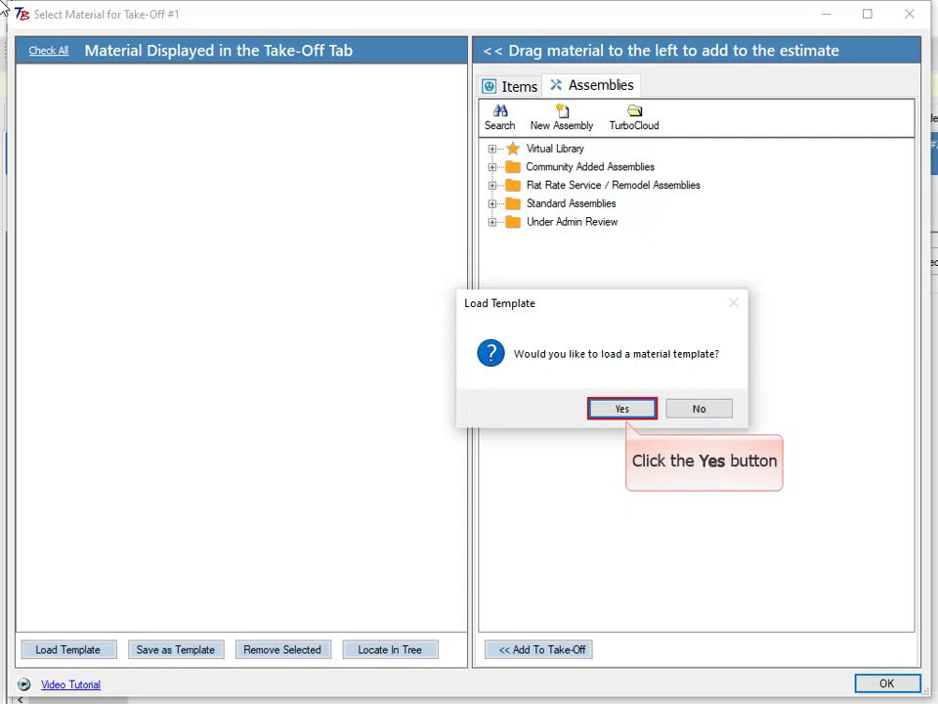
Step: Agree to load a material template, bringing up the Assembly Groups folder
{"action": "left_click", "coordinate": [611, 410]}
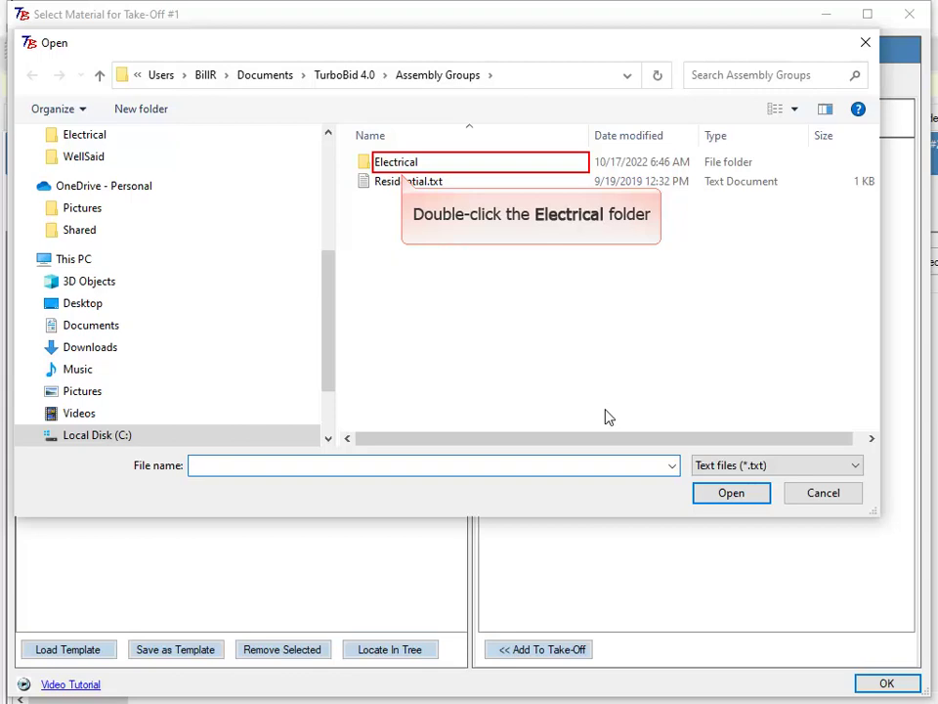
Step: Load Rocker Switches & Decorator Receptacles.txt from Electrical > Entire Residence > Romex > NM Boxes > #14 Romex for 15A
{"action": "double_click", "coordinate": [395, 164]}
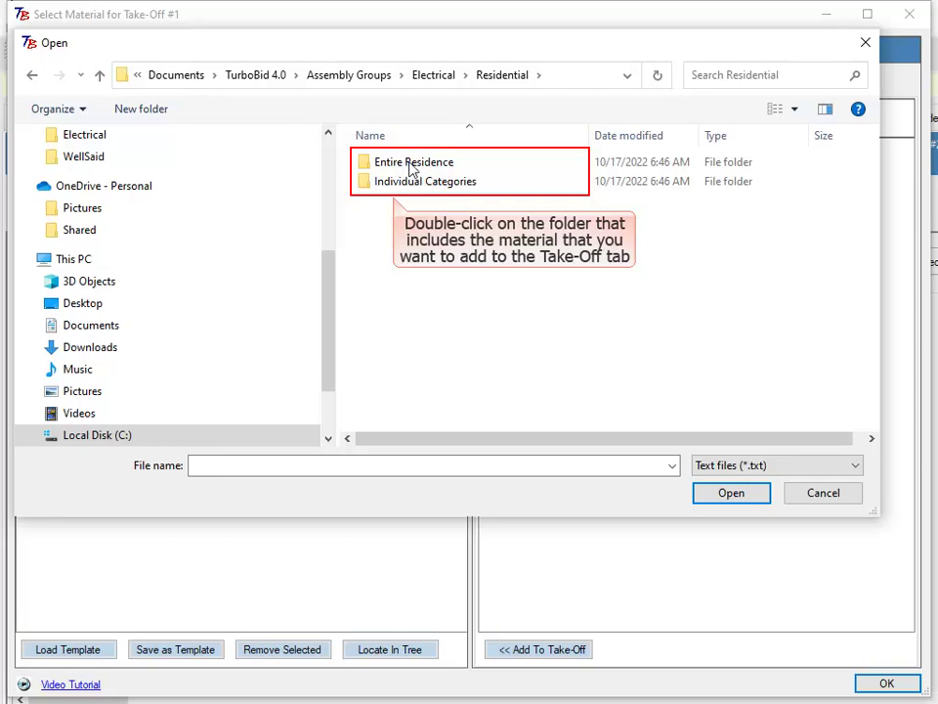
{"action": "double_click", "coordinate": [411, 169]}
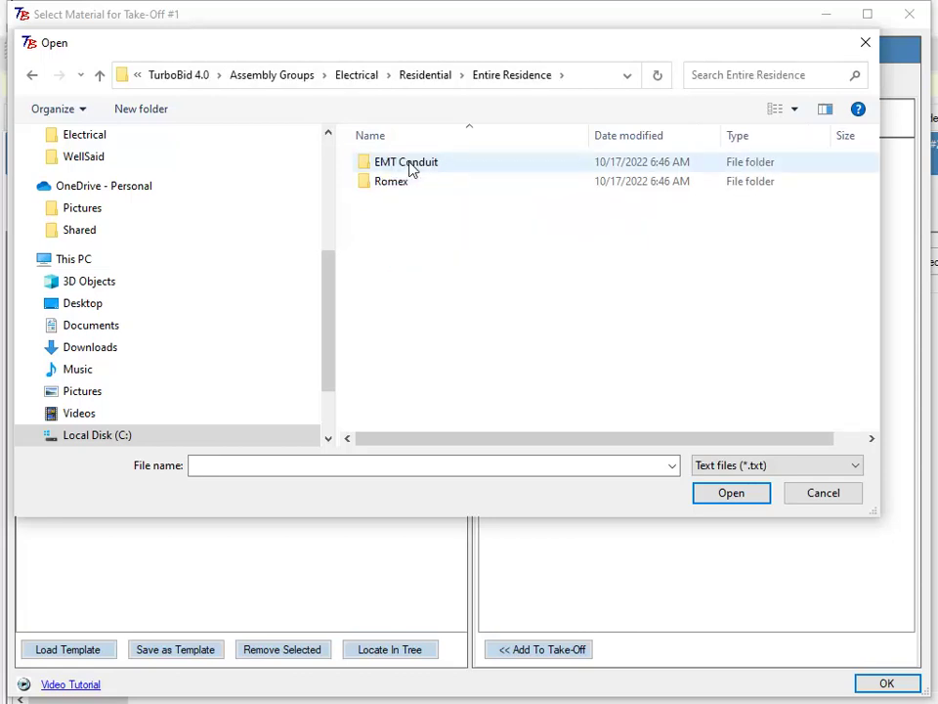
{"action": "double_click", "coordinate": [410, 186]}
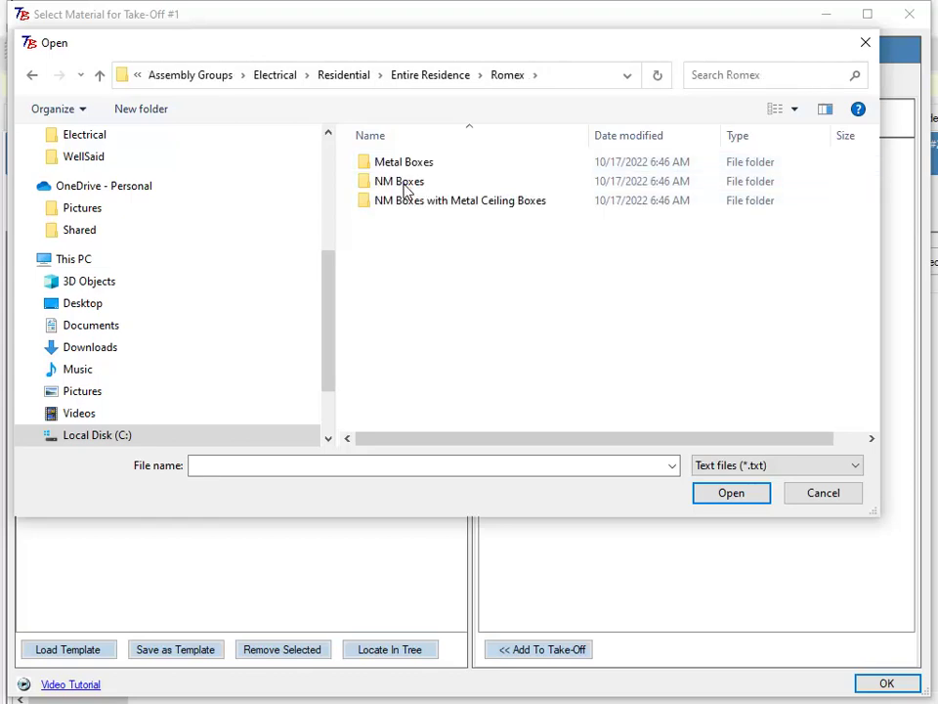
{"action": "double_click", "coordinate": [408, 186]}
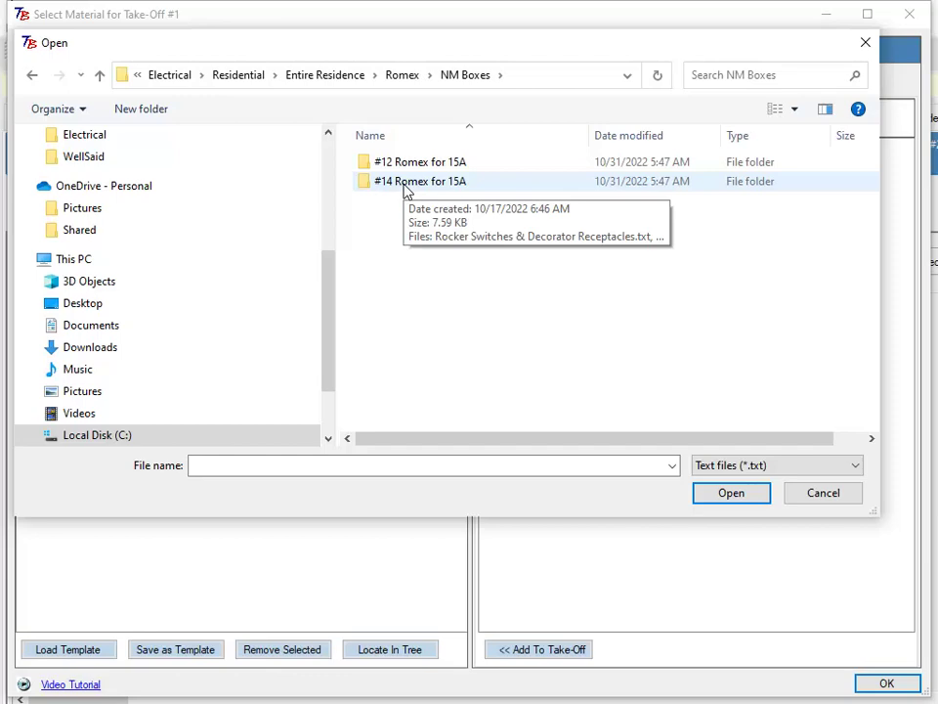
{"action": "double_click", "coordinate": [408, 182]}
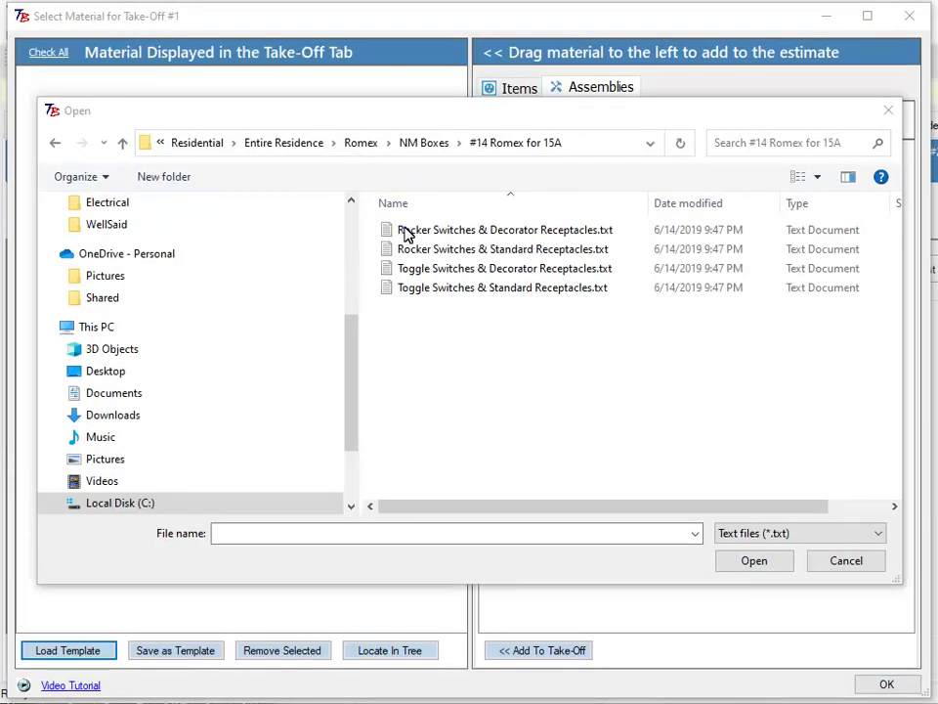
{"action": "double_click", "coordinate": [405, 231]}
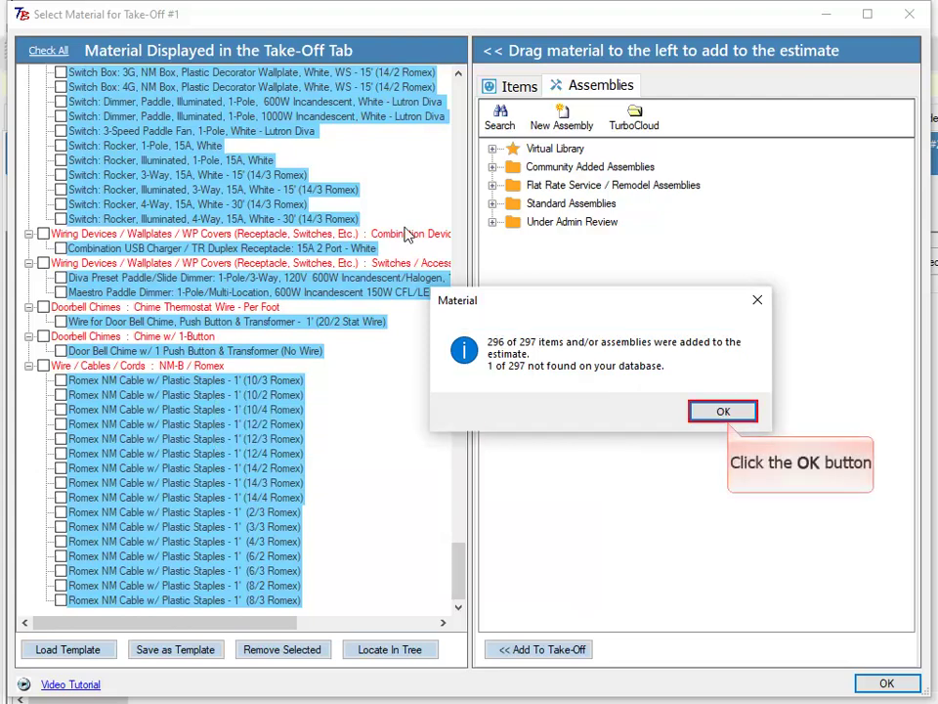
Step: Accept the loaded material into Take-Off #1, then reopen material selection with a widened list
{"action": "left_click", "coordinate": [722, 412]}
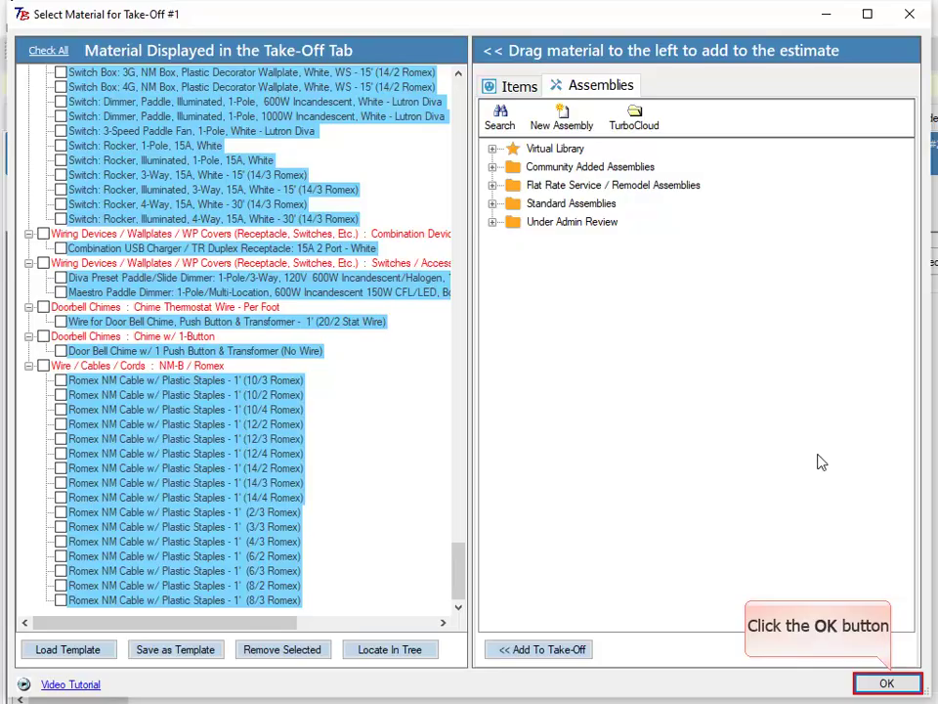
{"action": "left_click", "coordinate": [880, 684]}
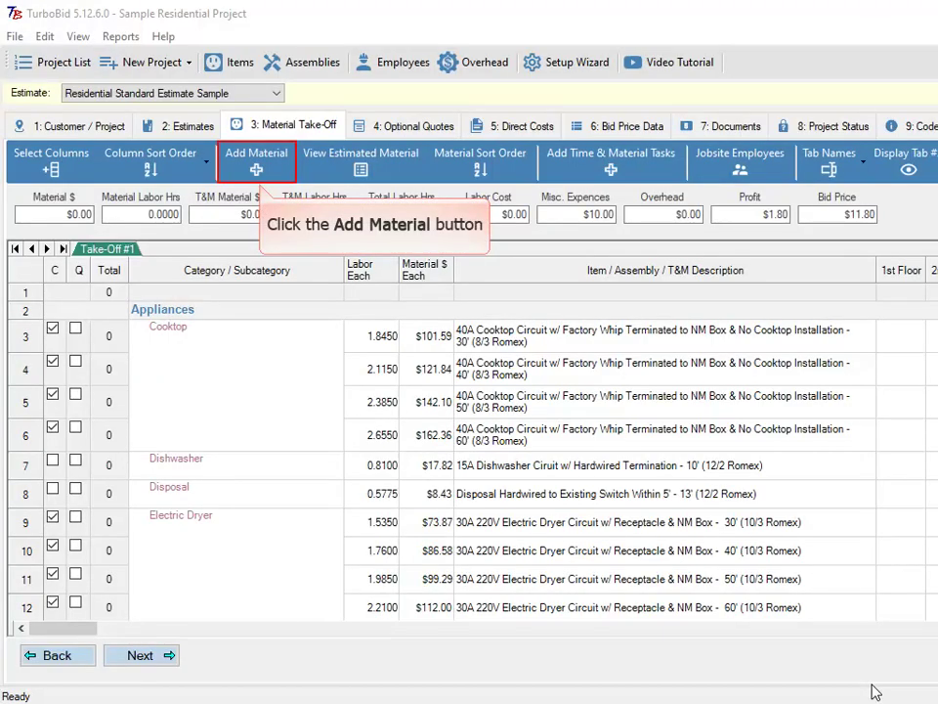
{"action": "left_click", "coordinate": [259, 166]}
{"action": "left_click_drag", "start_coordinate": [470, 362], "coordinate": [627, 387]}
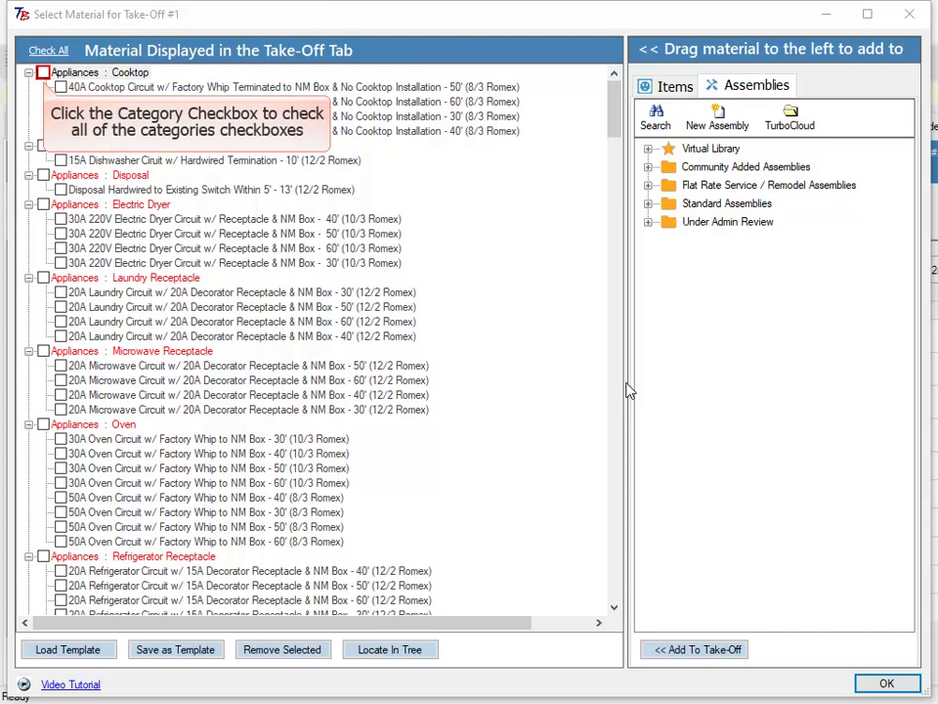
Step: Remove cooktop, dryer, laundry, microwave and oven material, keeping the 50' cooktop, 50' dryer and 40' laundry circuits
{"action": "left_click", "coordinate": [43, 72]}
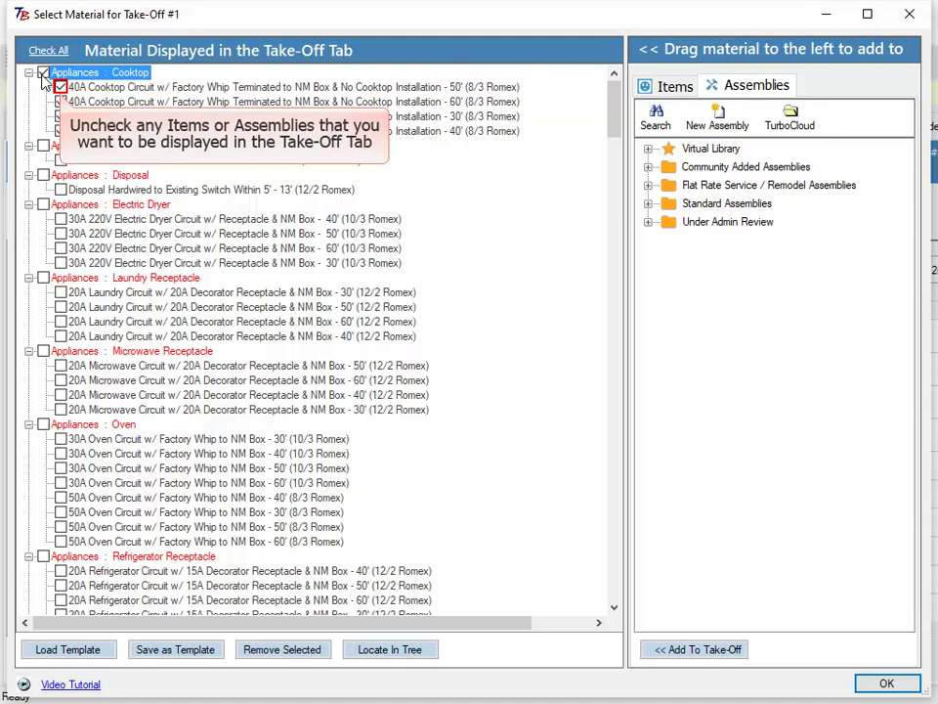
{"action": "left_click", "coordinate": [60, 87]}
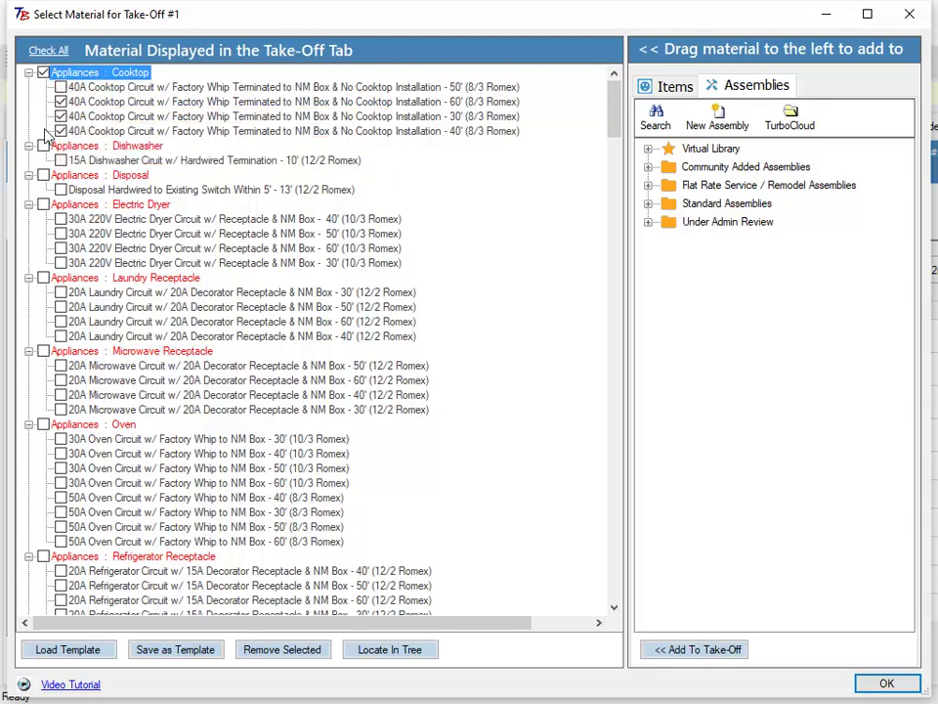
{"action": "left_click", "coordinate": [43, 204]}
{"action": "left_click", "coordinate": [61, 233]}
{"action": "left_click", "coordinate": [43, 278]}
{"action": "left_click", "coordinate": [60, 336]}
{"action": "left_click", "coordinate": [43, 351]}
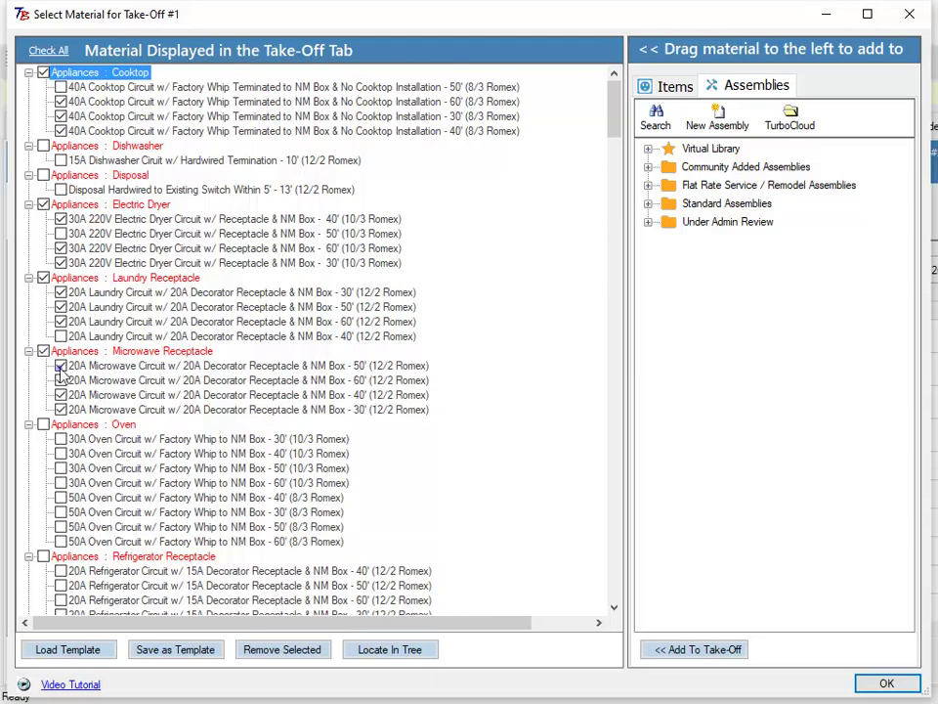
{"action": "left_click", "coordinate": [43, 424]}
{"action": "scroll", "coordinate": [64, 529], "scroll_direction": "down", "scroll_amount": 15}
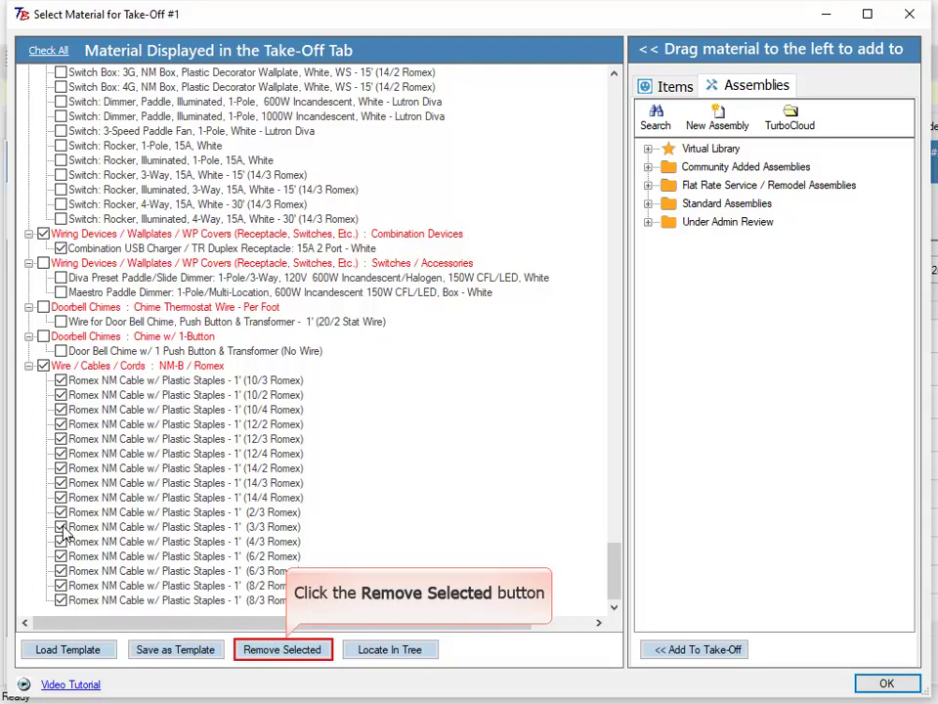
{"action": "left_click", "coordinate": [294, 652]}
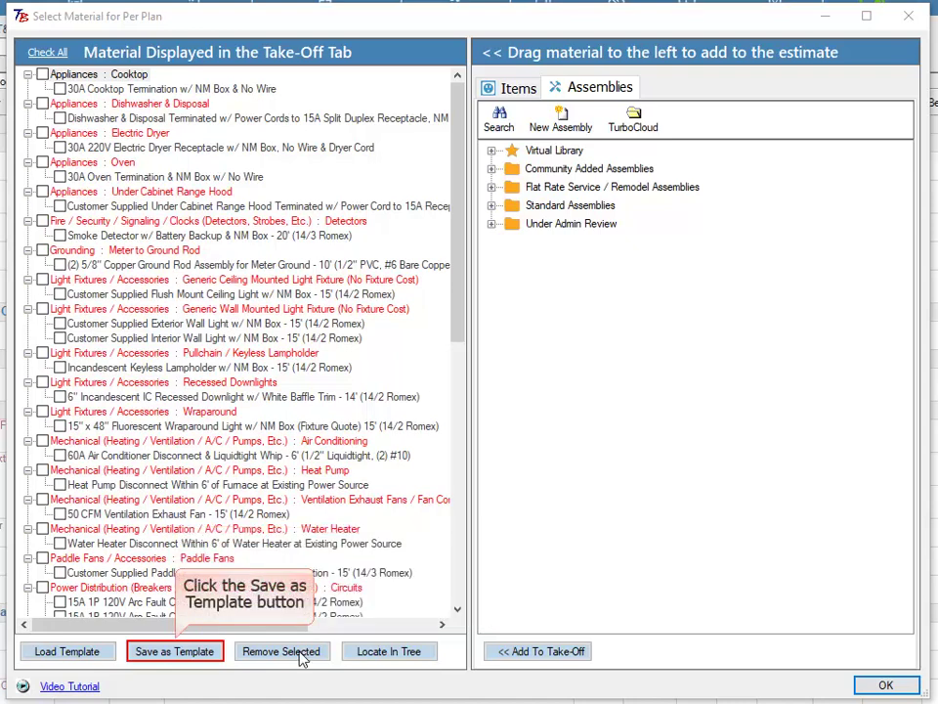
Step: Save the remaining material as a template
{"action": "left_click", "coordinate": [172, 653]}
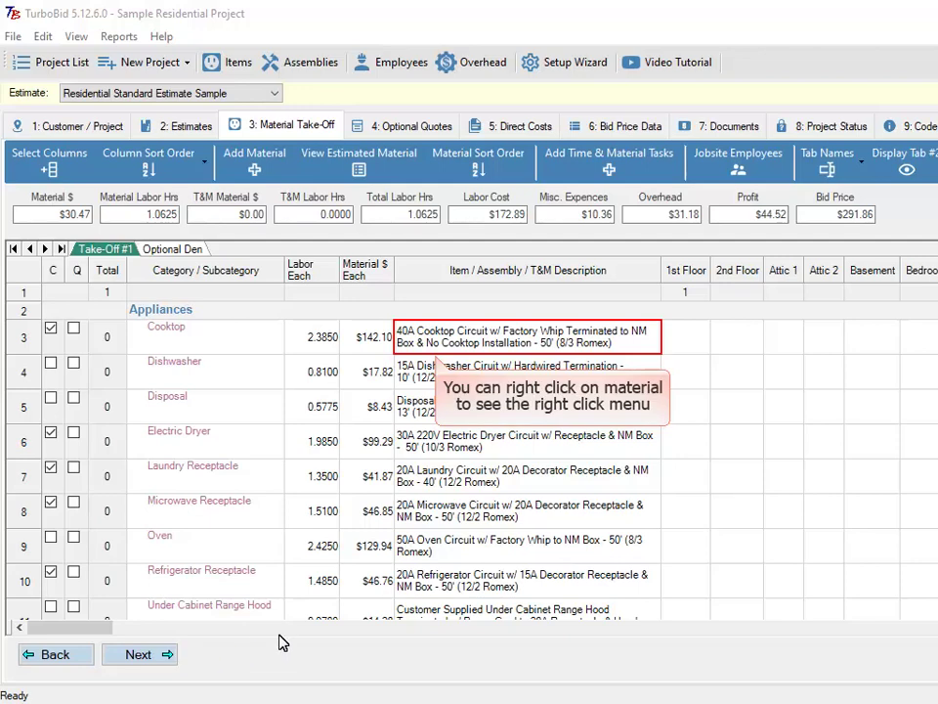
Step: Bring up the PlanSwift options for the Cooktop material row
{"action": "right_click", "coordinate": [413, 338]}
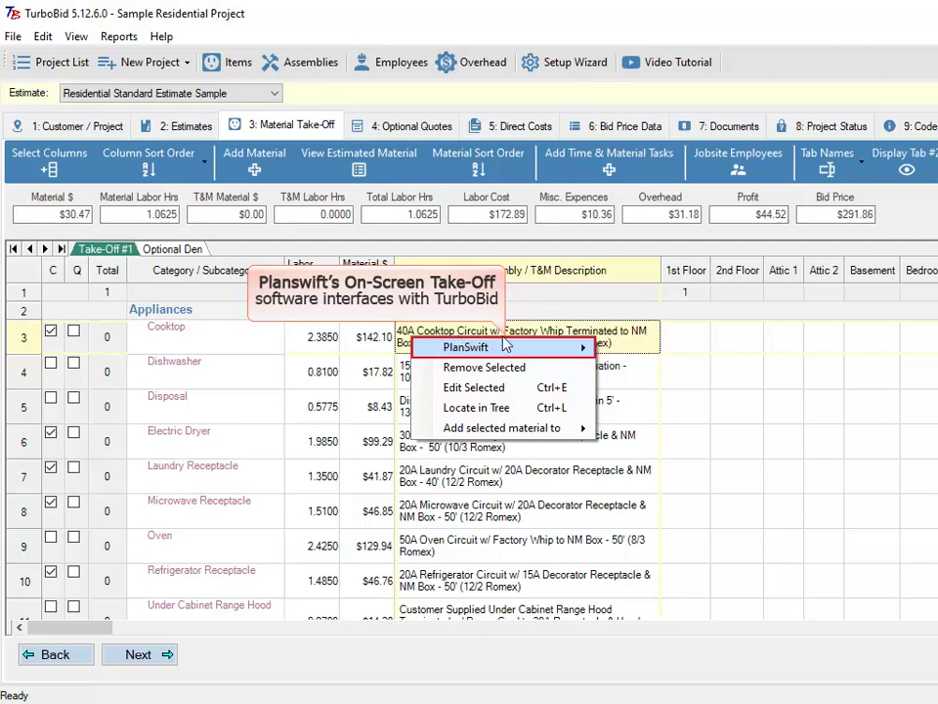
{"action": "left_click", "coordinate": [461, 344]}
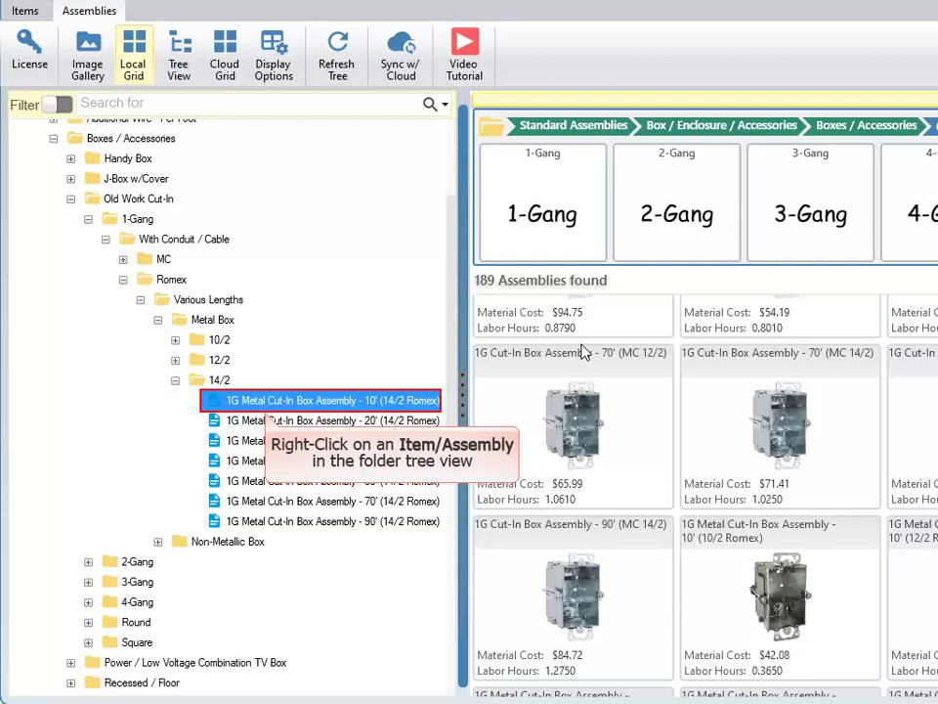
Step: Add the 10' 14/2 Romex and 70' MC 12/2 metal cut-in box assemblies to the open estimate
{"action": "right_click", "coordinate": [296, 406]}
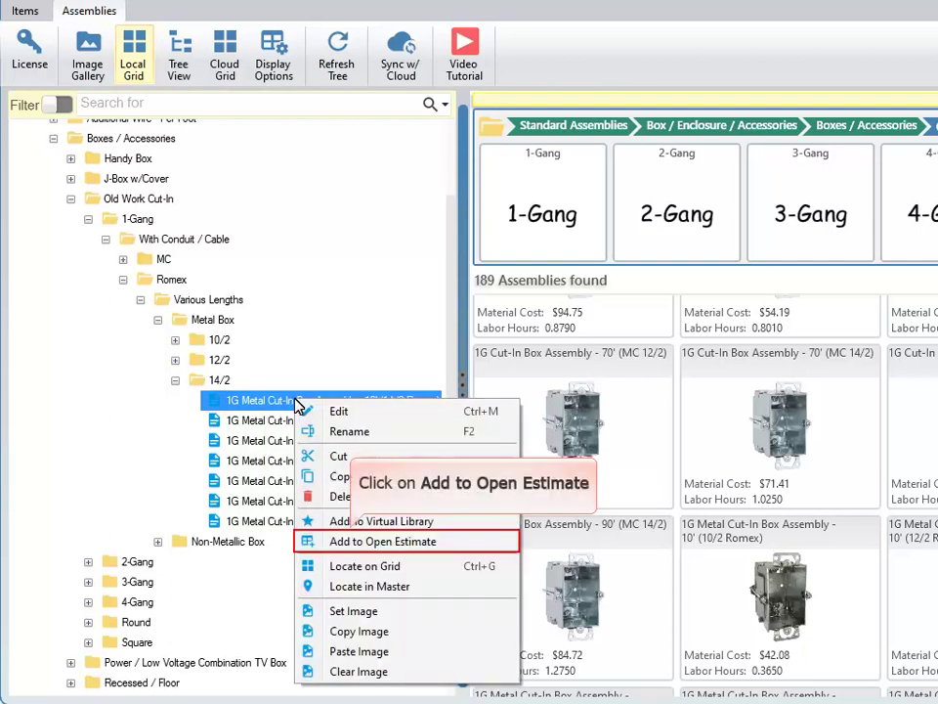
{"action": "left_click", "coordinate": [363, 541]}
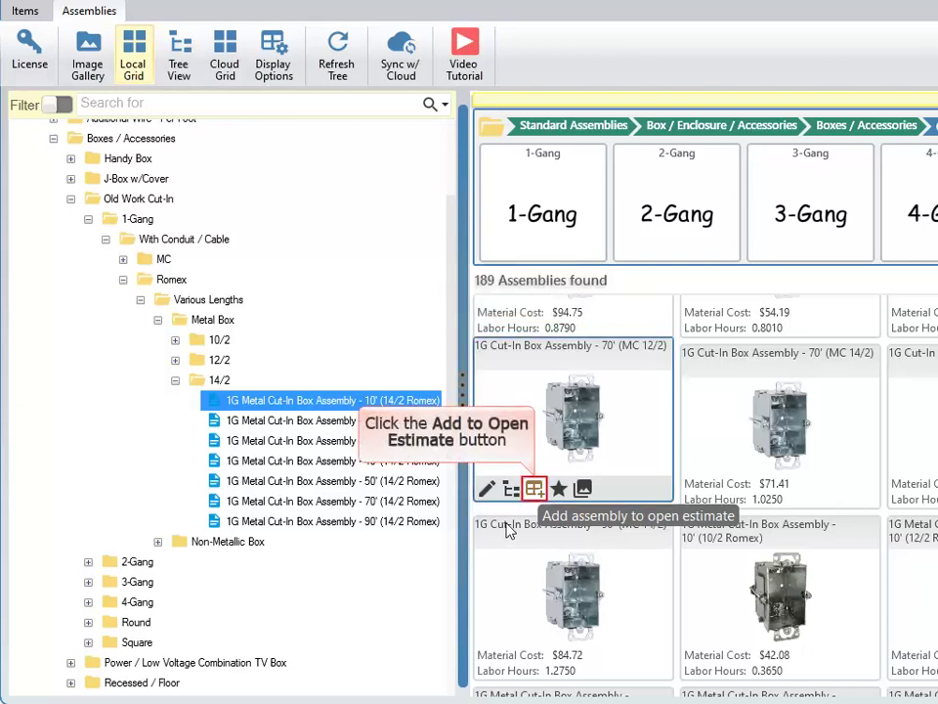
{"action": "left_click", "coordinate": [534, 488]}
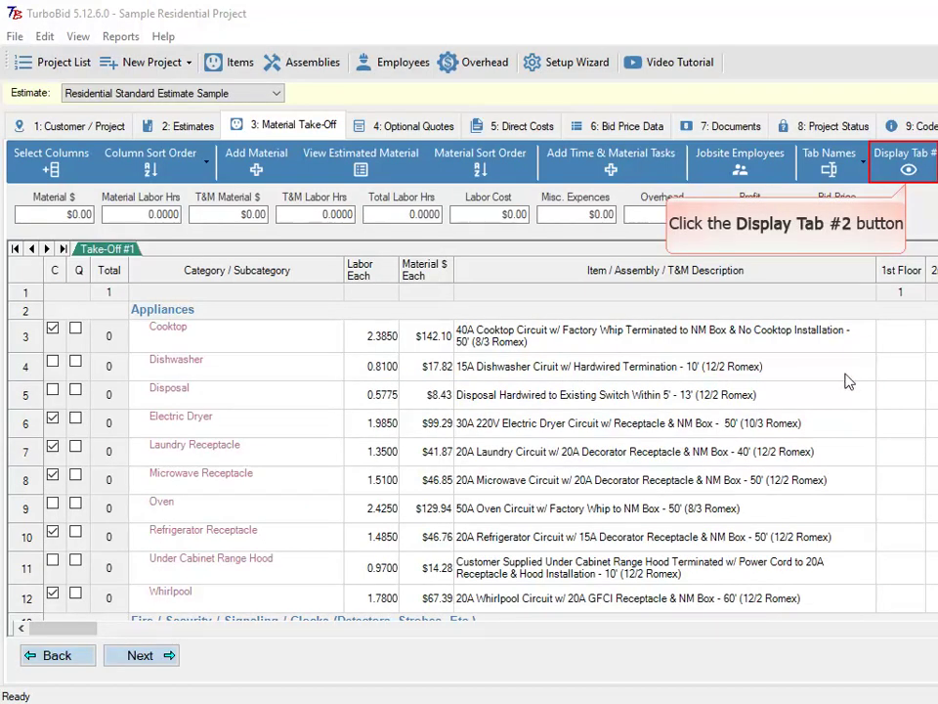
{"action": "left_click", "coordinate": [908, 168]}
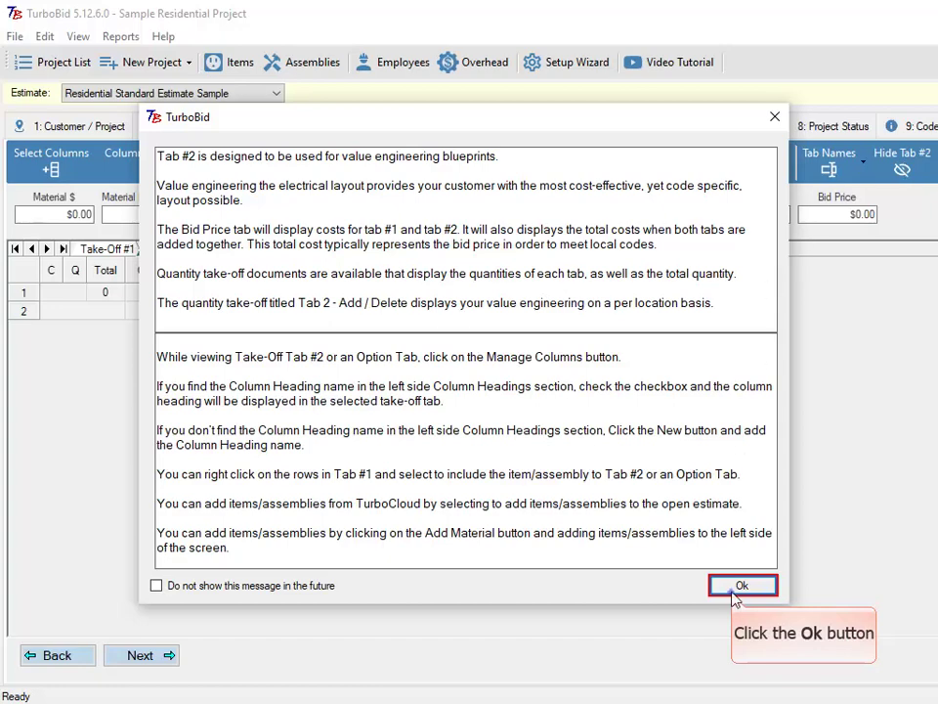
{"action": "left_click", "coordinate": [740, 587]}
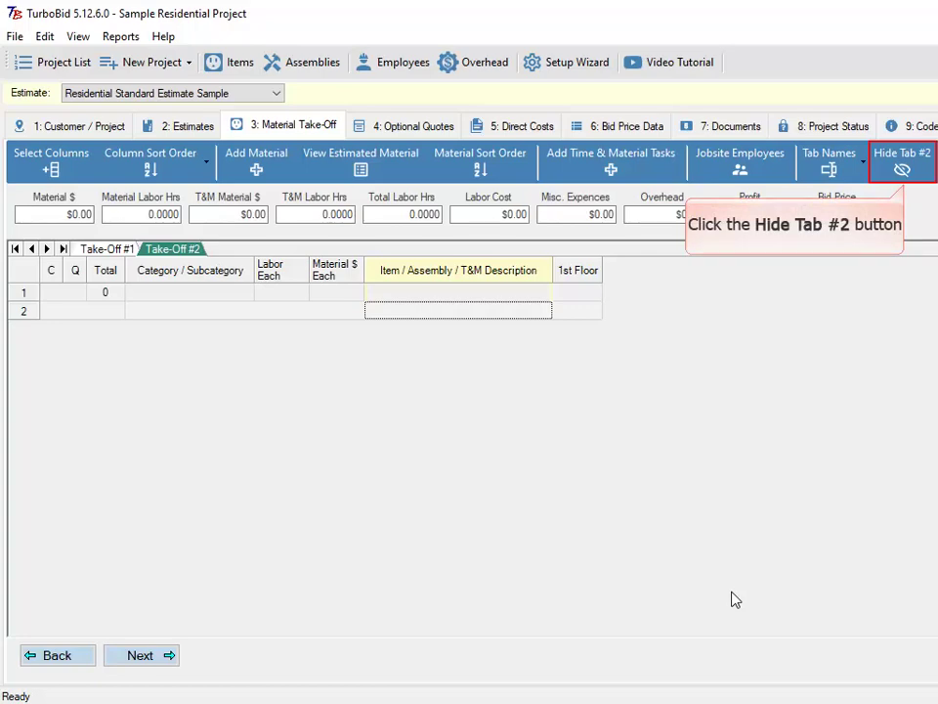
{"action": "left_click", "coordinate": [901, 164]}
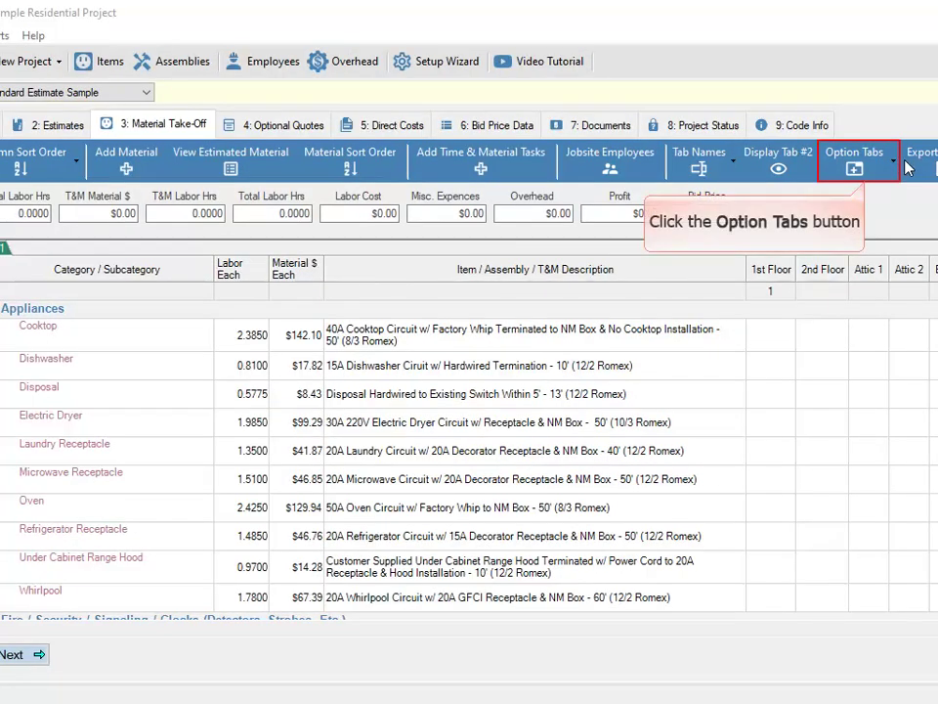
Step: Create a new option tab named 'Optional Den' from Option Tabs > Add Option Tab
{"action": "left_click", "coordinate": [896, 167]}
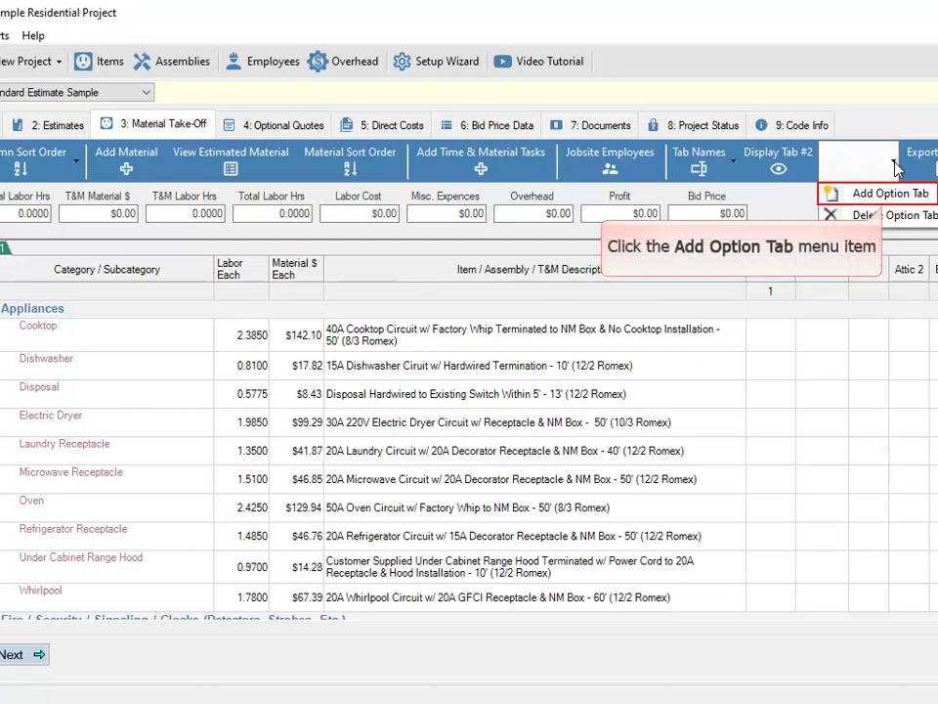
{"action": "left_click", "coordinate": [883, 193]}
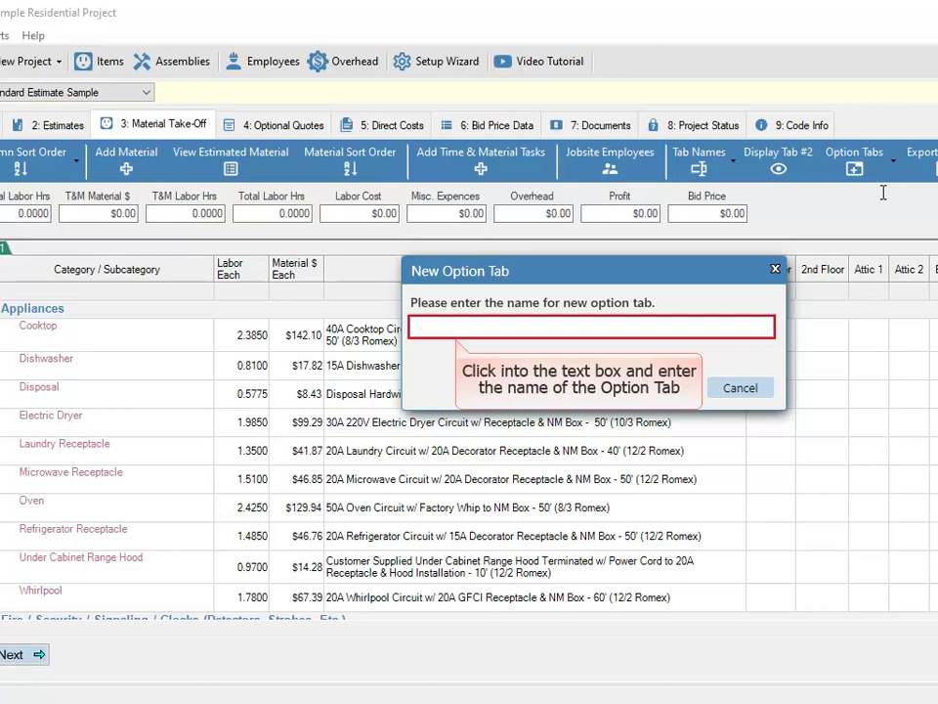
{"action": "left_click", "coordinate": [562, 328]}
{"action": "type", "text": "Optional Den"}
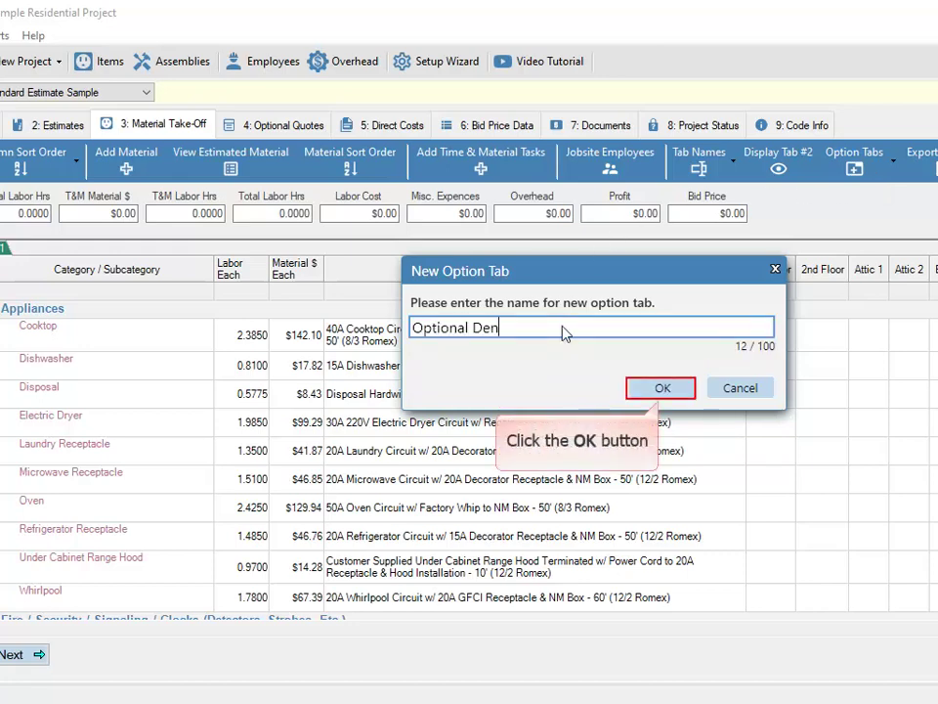
{"action": "left_click", "coordinate": [662, 388]}
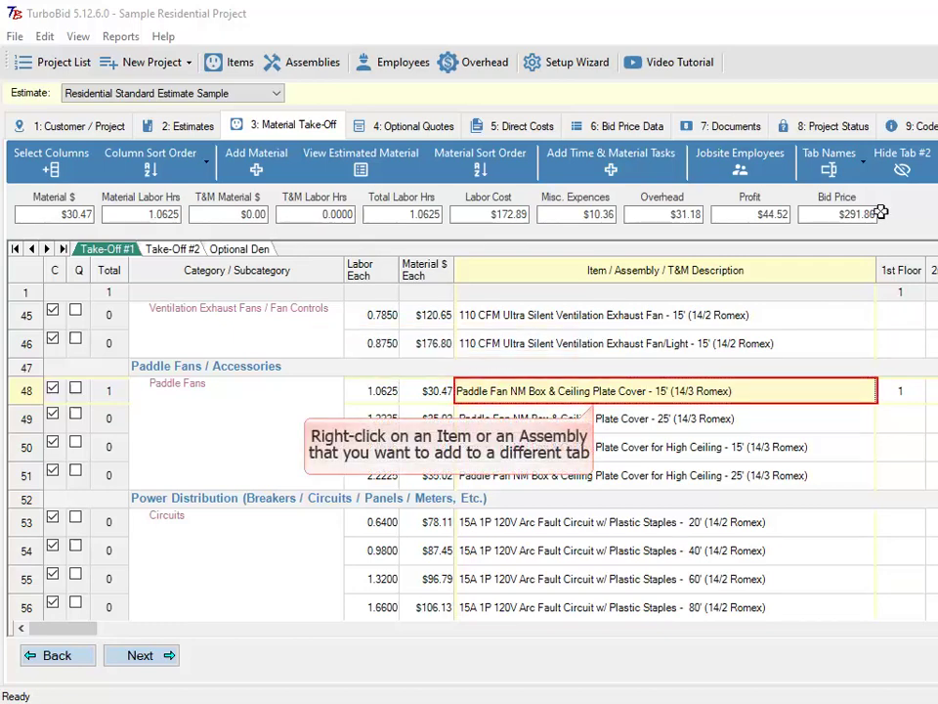
Step: Copy the 15' paddle fan row (row 48) to the Optional Den tab with negative quantities
{"action": "right_click", "coordinate": [508, 393]}
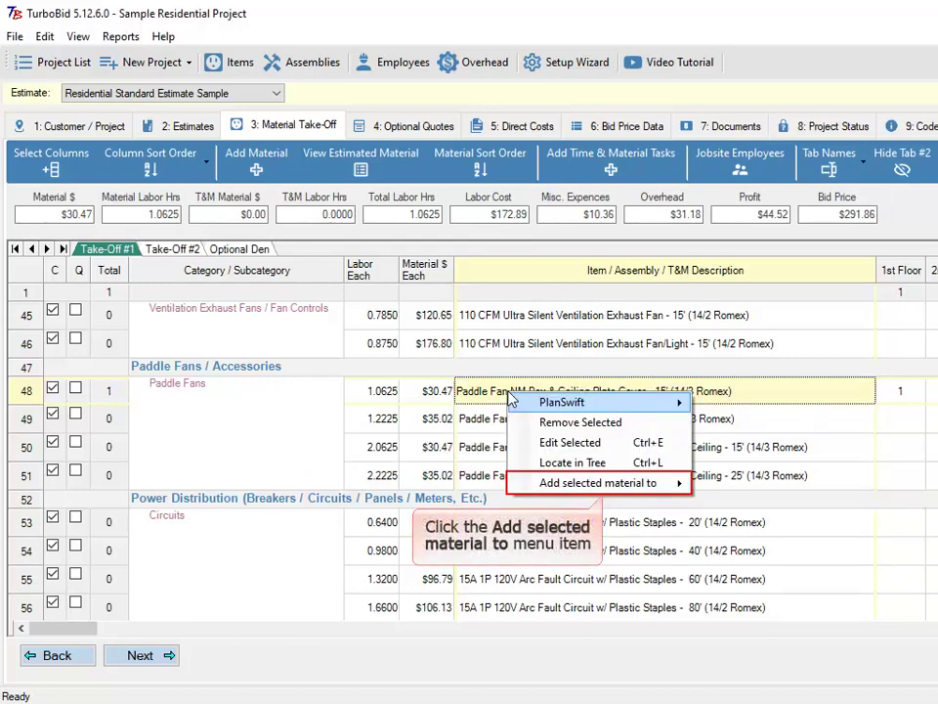
{"action": "left_click", "coordinate": [576, 485]}
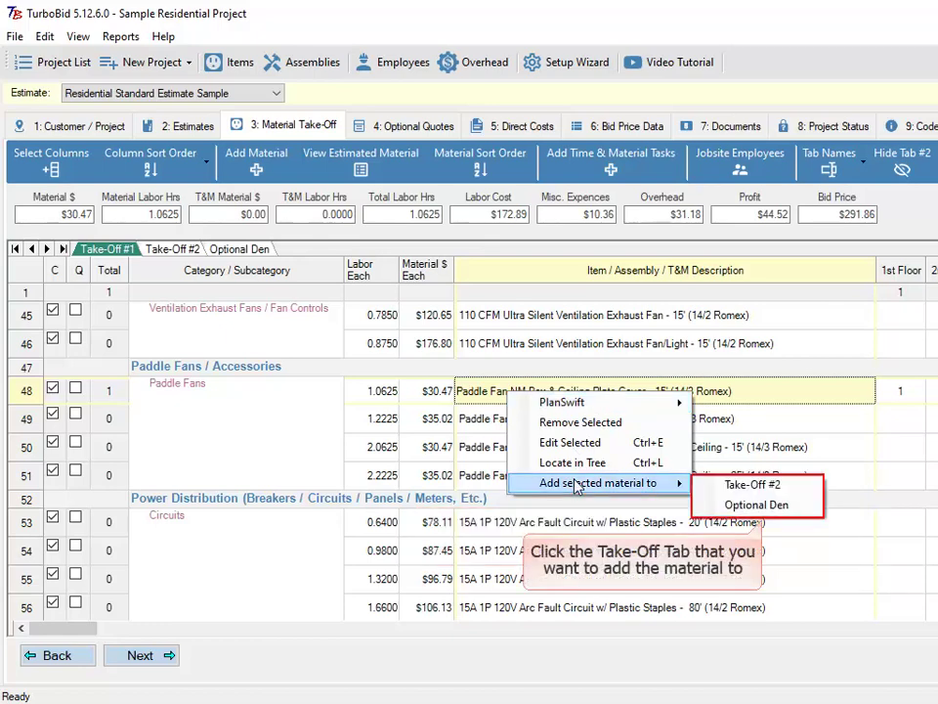
{"action": "left_click", "coordinate": [748, 485]}
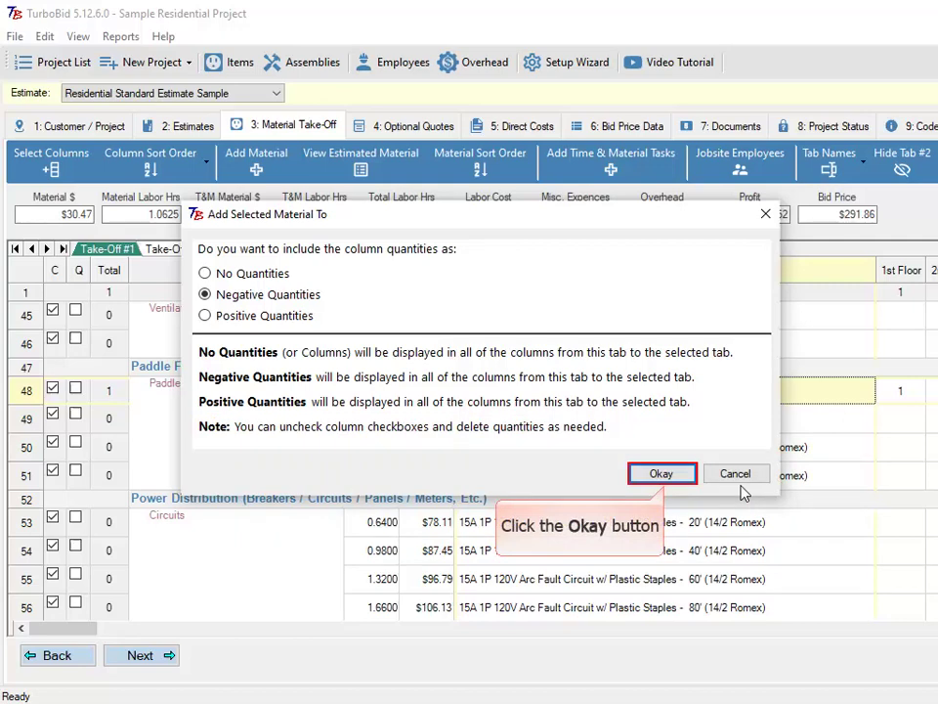
{"action": "left_click", "coordinate": [663, 477]}
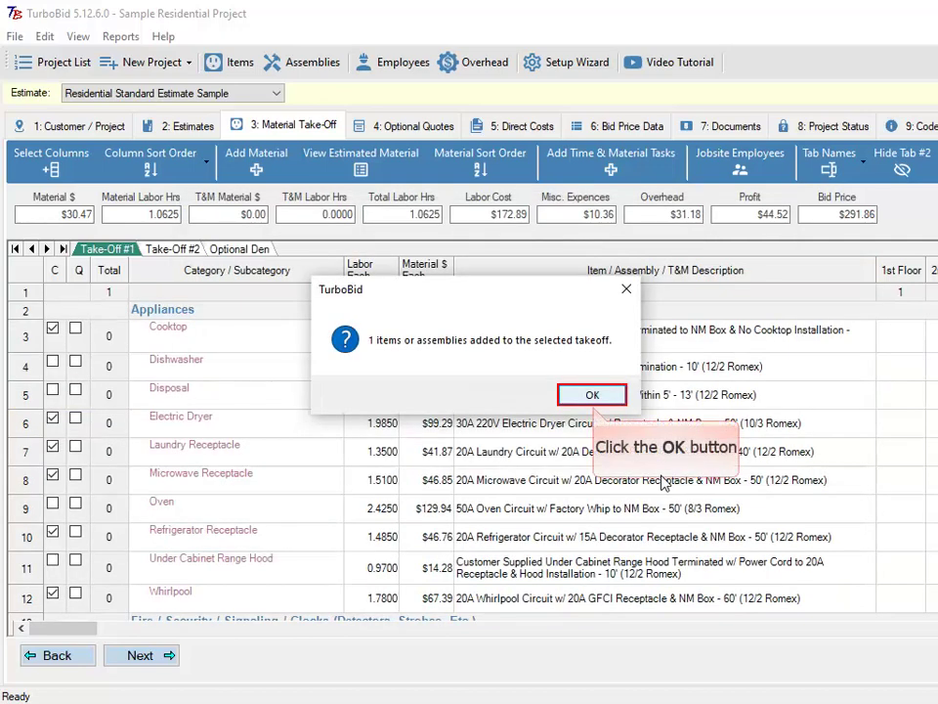
{"action": "left_click", "coordinate": [591, 396]}
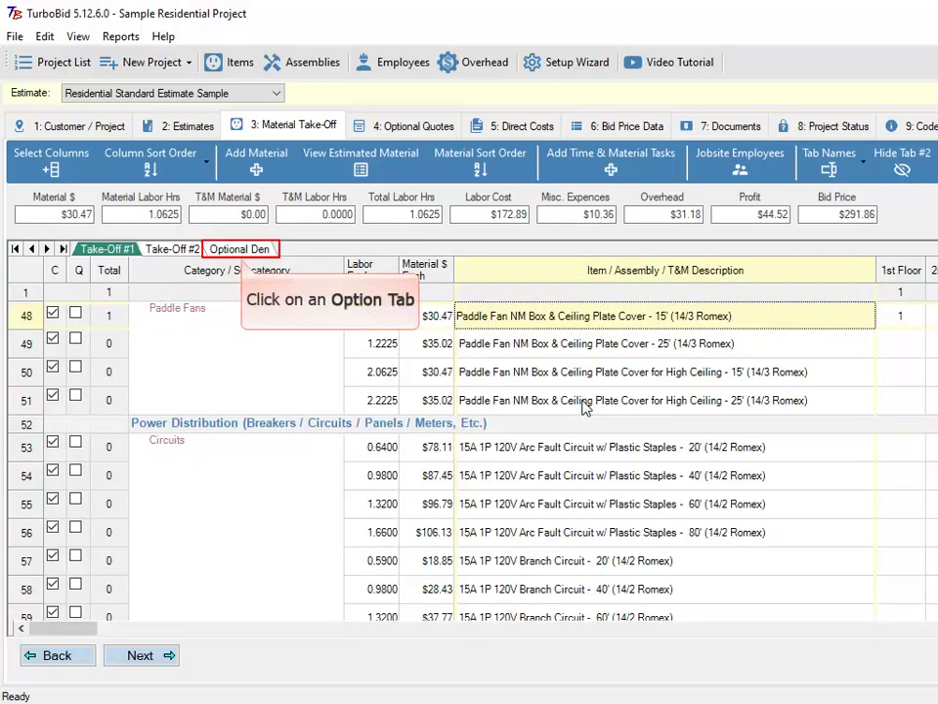
Step: Turn on the Den display column in the Optional Den tab's column selection
{"action": "left_click", "coordinate": [256, 250]}
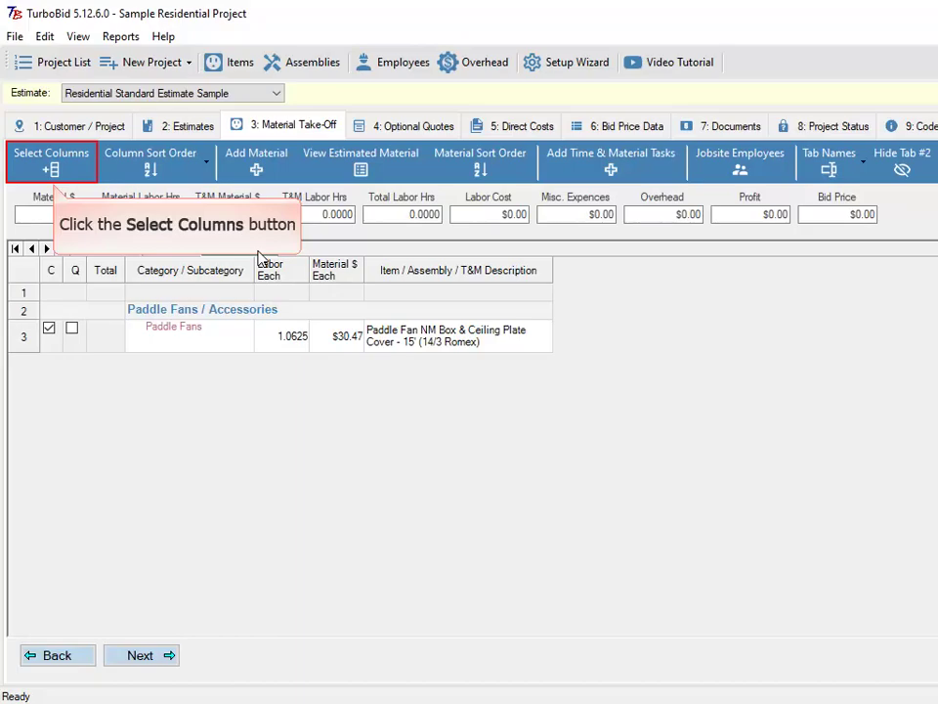
{"action": "left_click", "coordinate": [57, 166]}
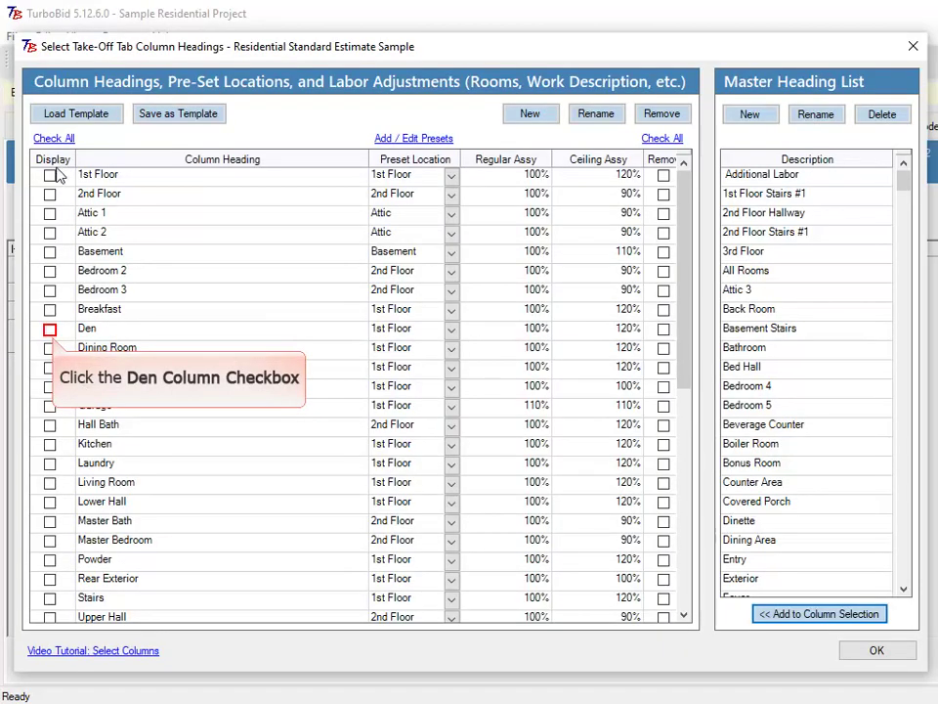
{"action": "left_click", "coordinate": [50, 330]}
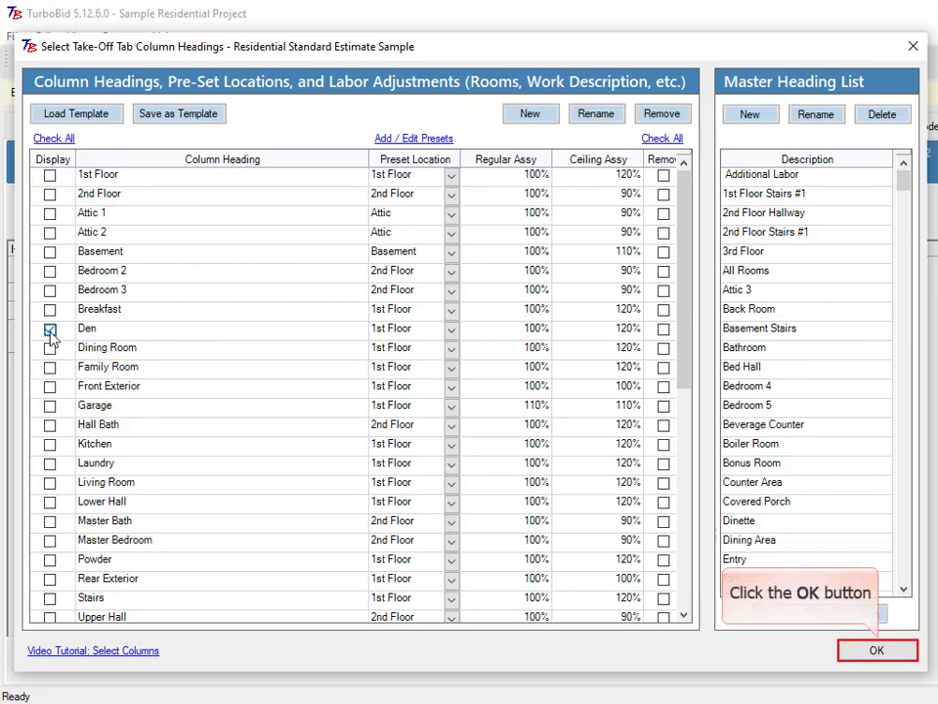
{"action": "left_click", "coordinate": [877, 650]}
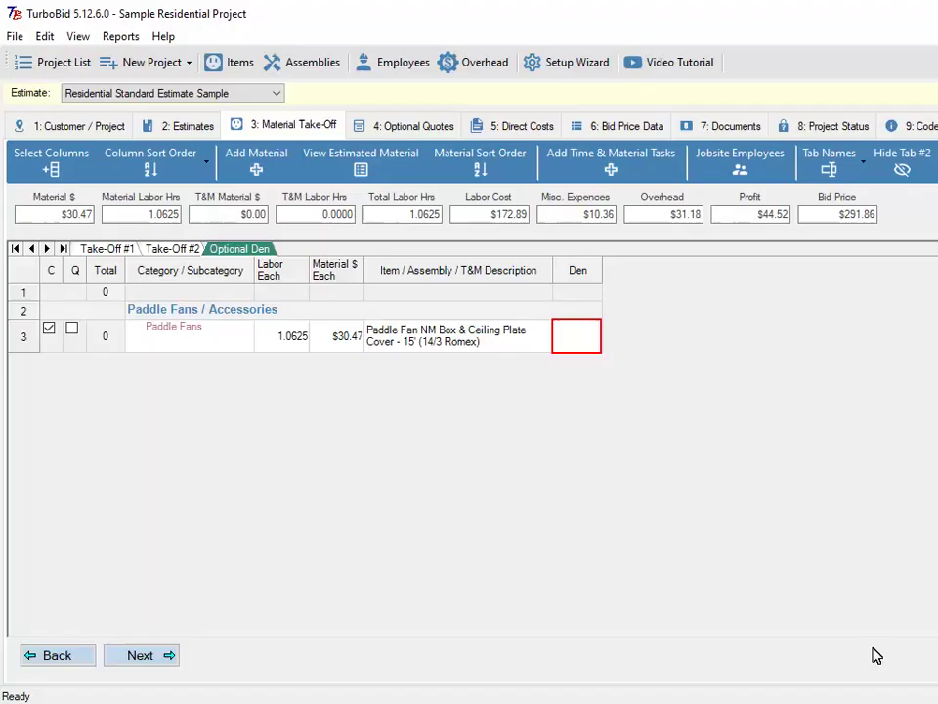